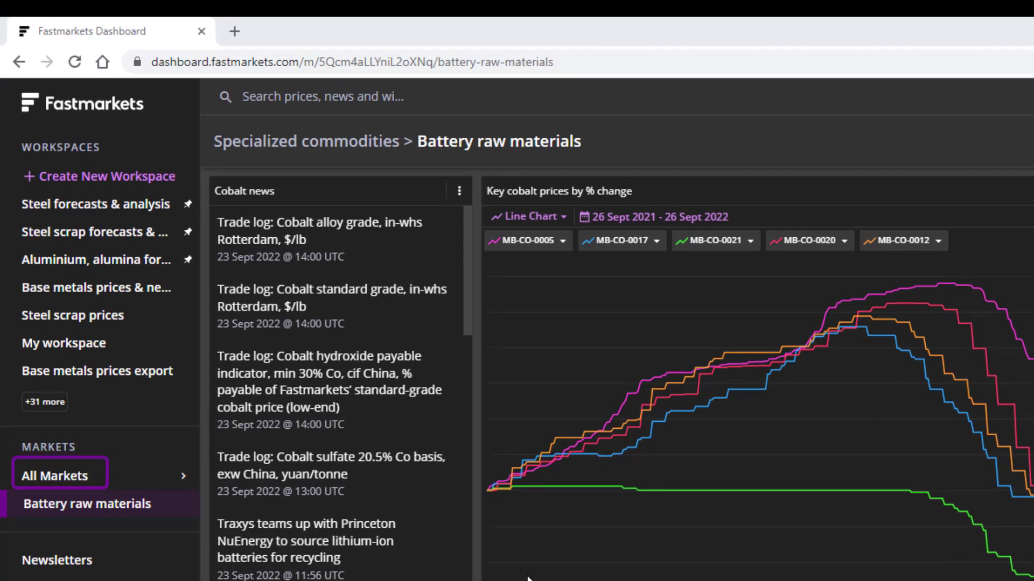
Step: Show the Core market pages list under All Markets
left_click(61, 480)
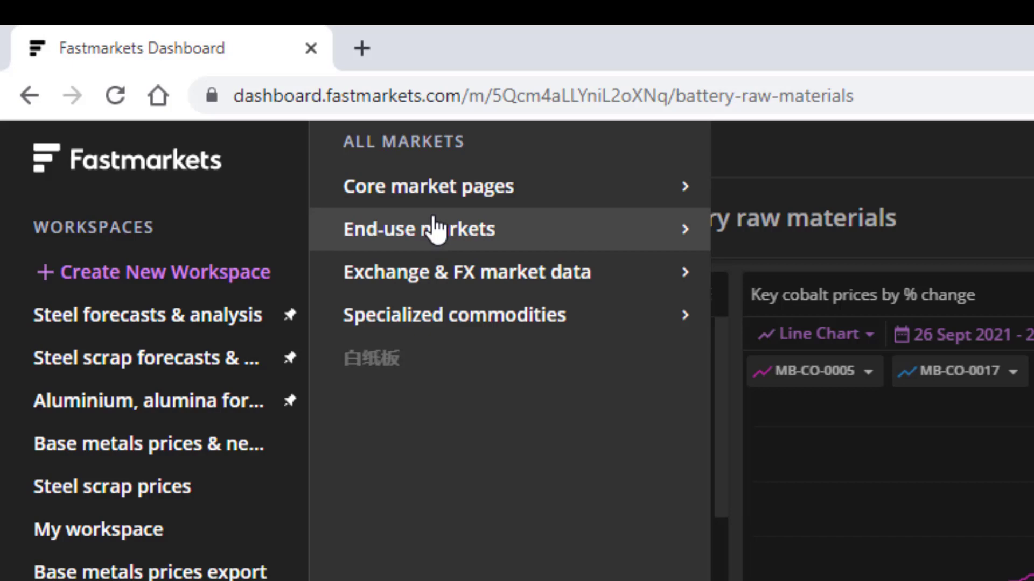
left_click(459, 202)
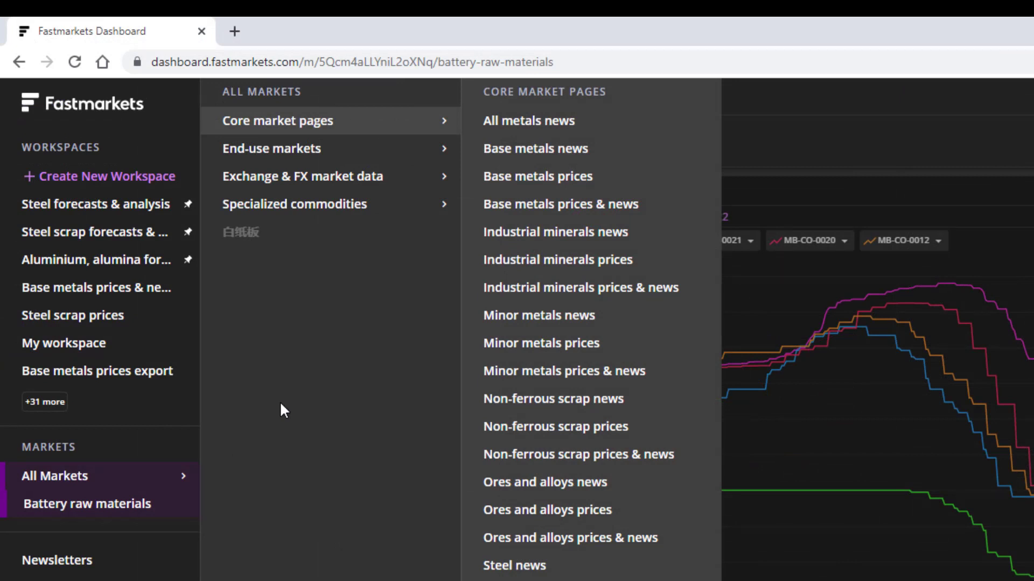
left_click(303, 149)
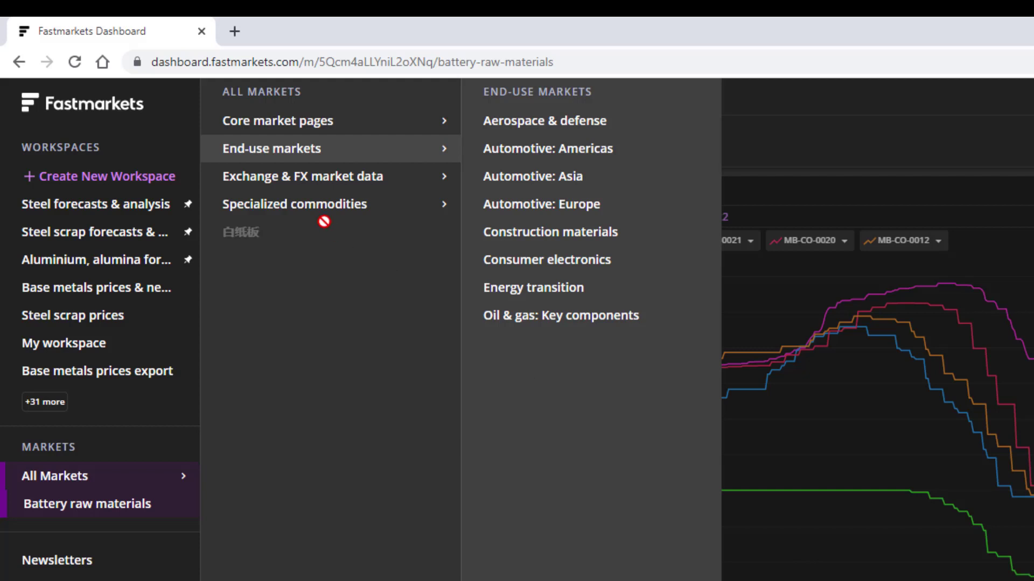
left_click(325, 182)
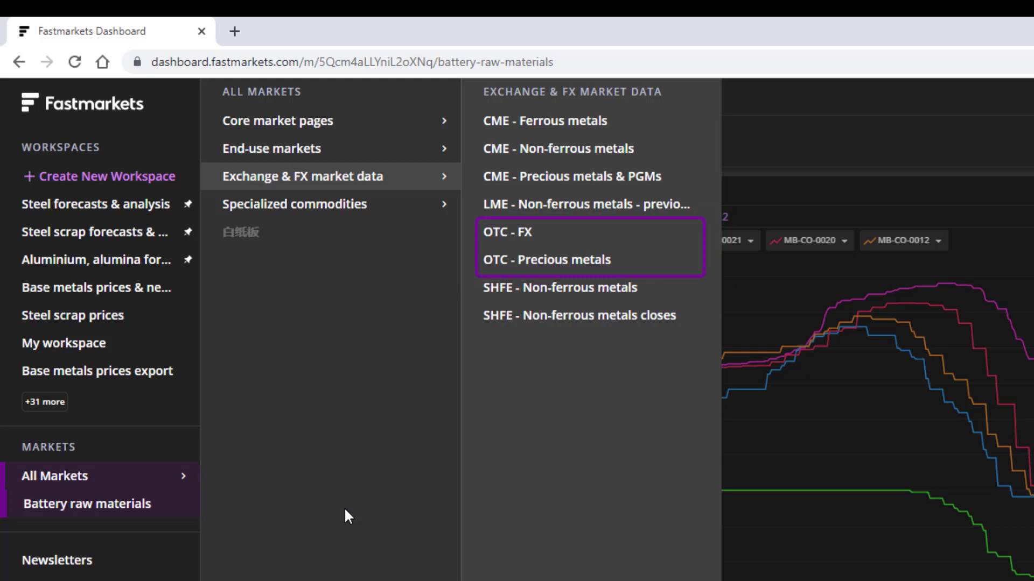
left_click(320, 207)
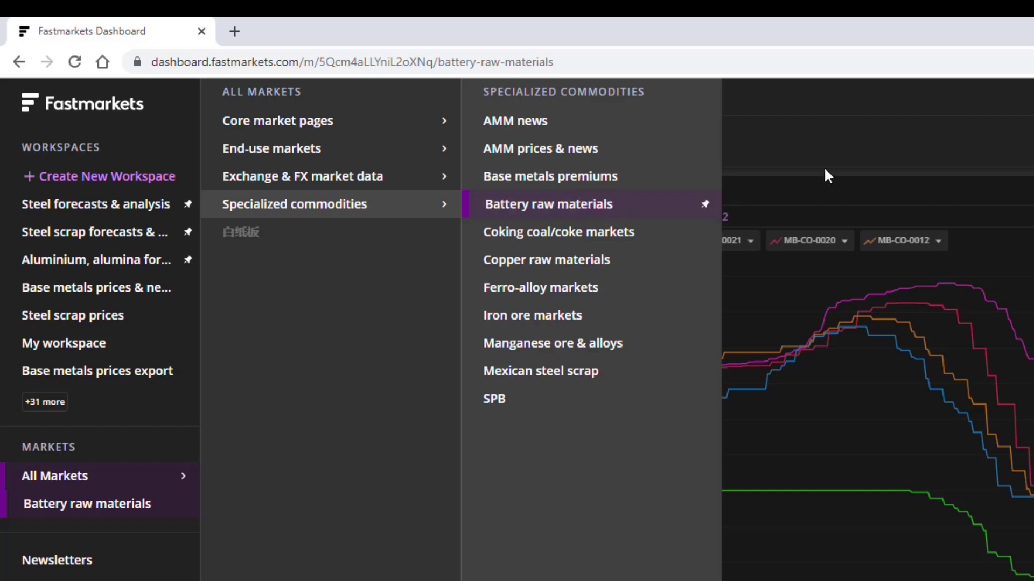
left_click(926, 130)
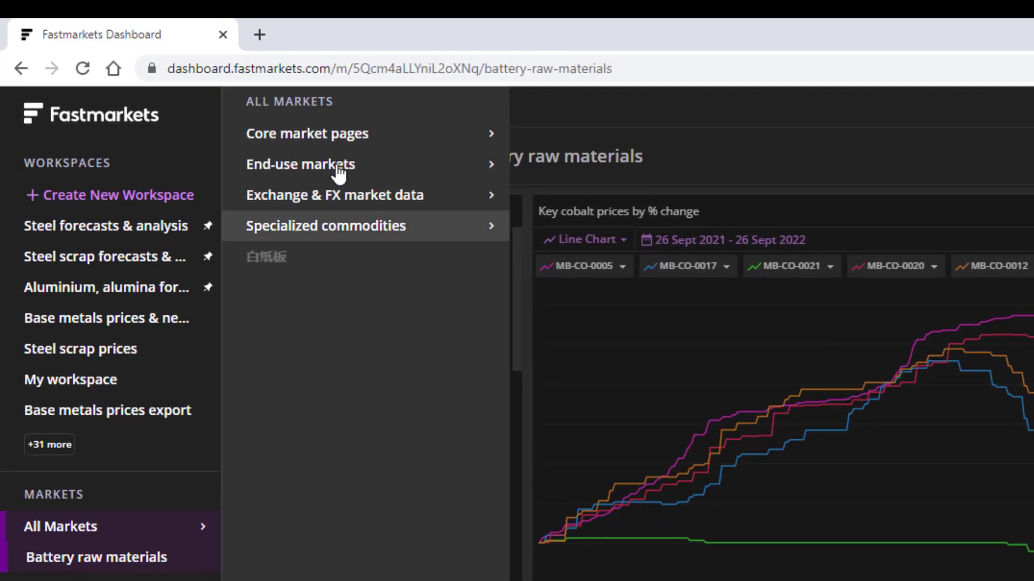
Step: Open the Steel prices & news page from Core market pages and pin it in the sidebar
left_click(356, 137)
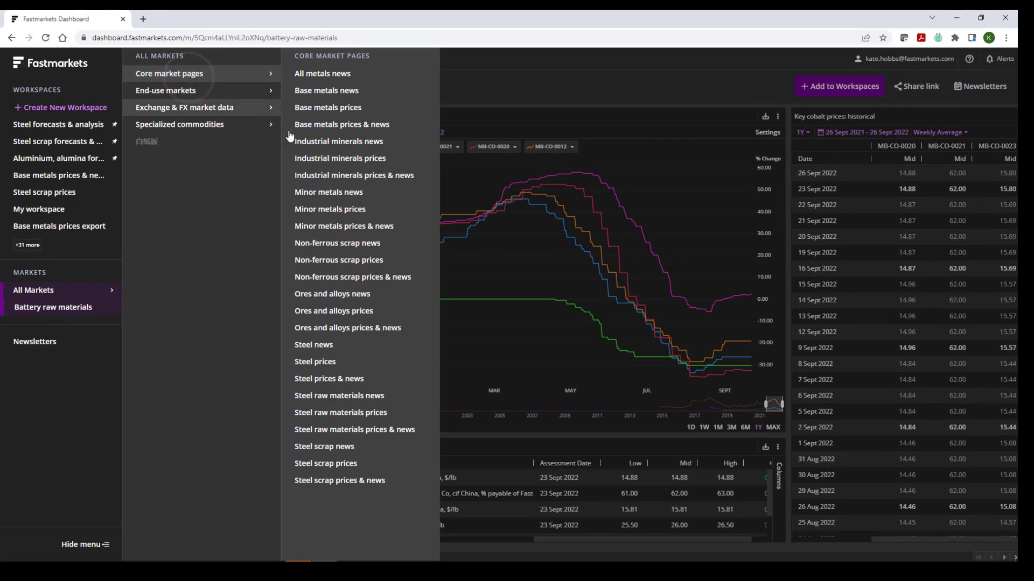
left_click(344, 381)
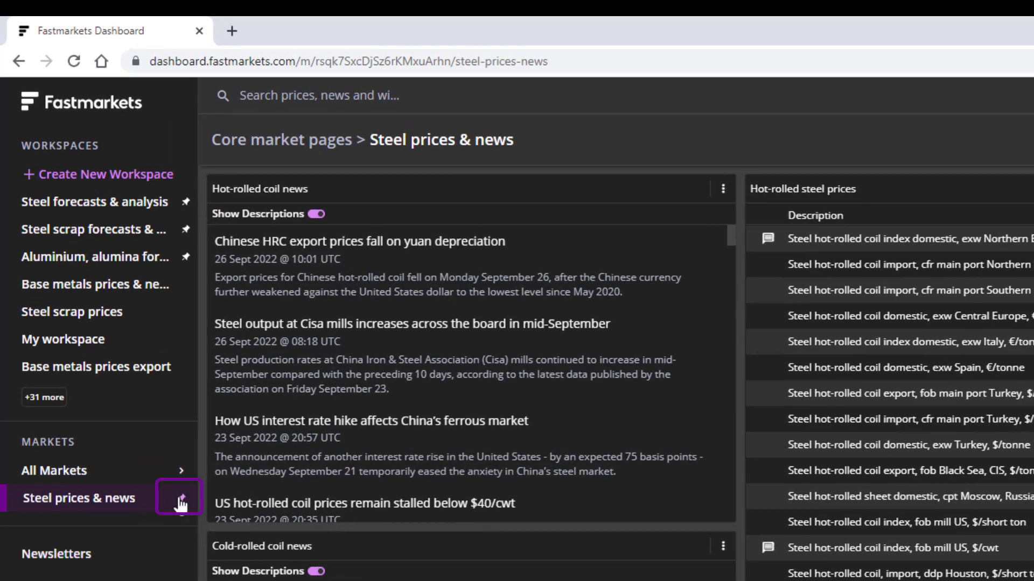
left_click(182, 499)
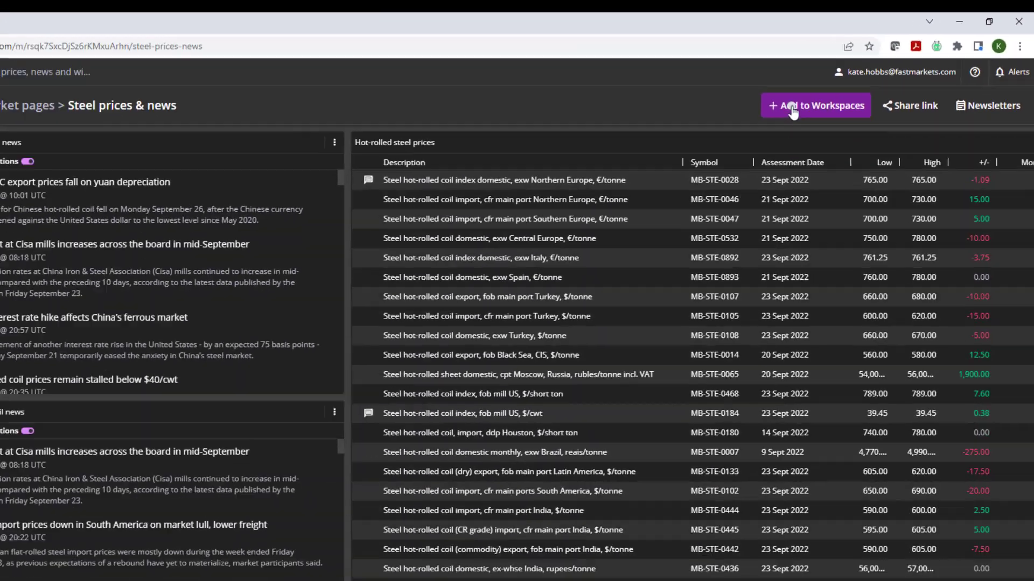
Step: Add the page as workspace 'Steel prices & news', put Cold-rolled coil news first, and enlarge it
left_click(636, 176)
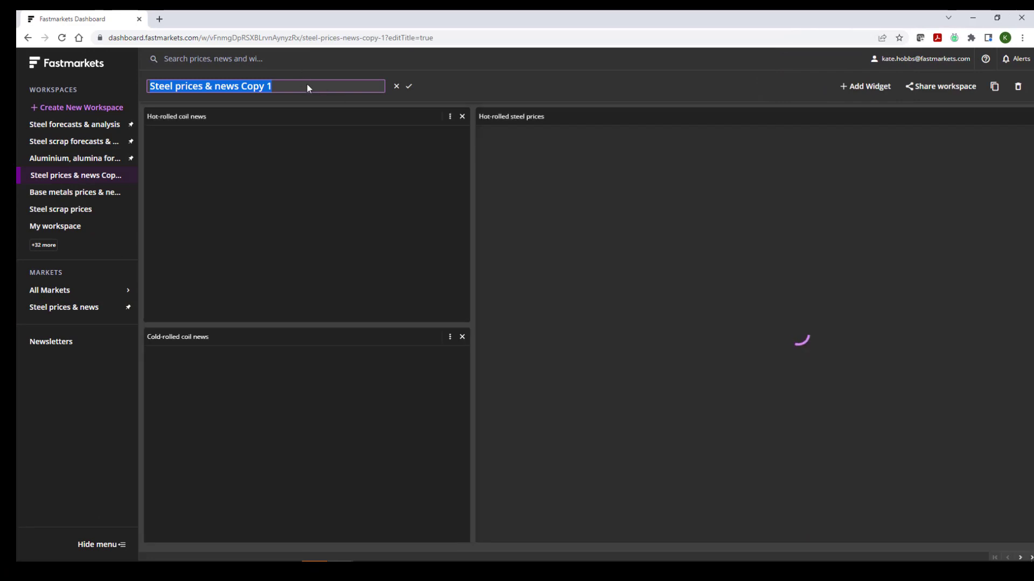
left_click(291, 86)
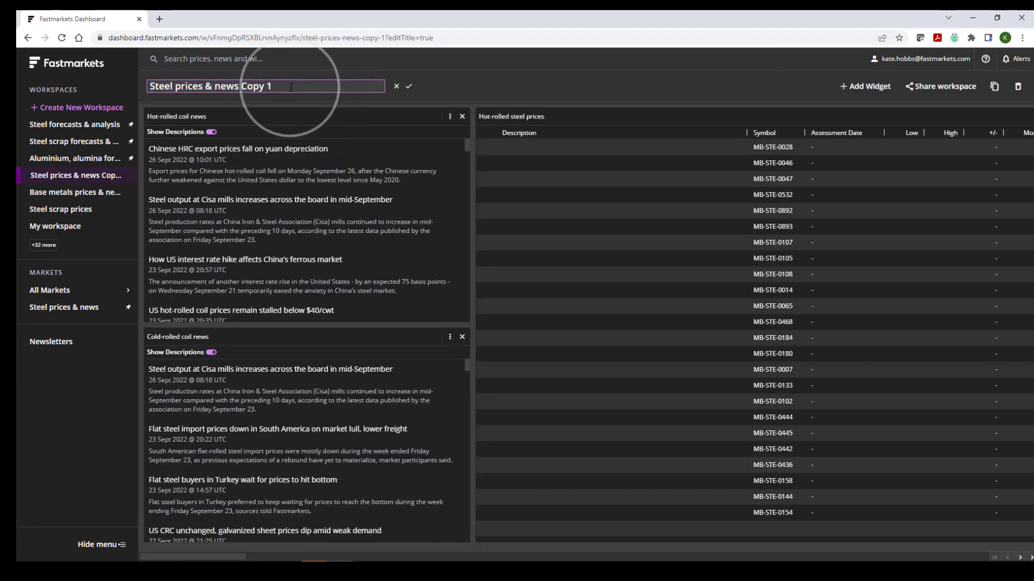
key("BackSpace")
key("BackSpace")
key("BackSpace")
key("BackSpace")
key("BackSpace")
key("BackSpace")
key("BackSpace")
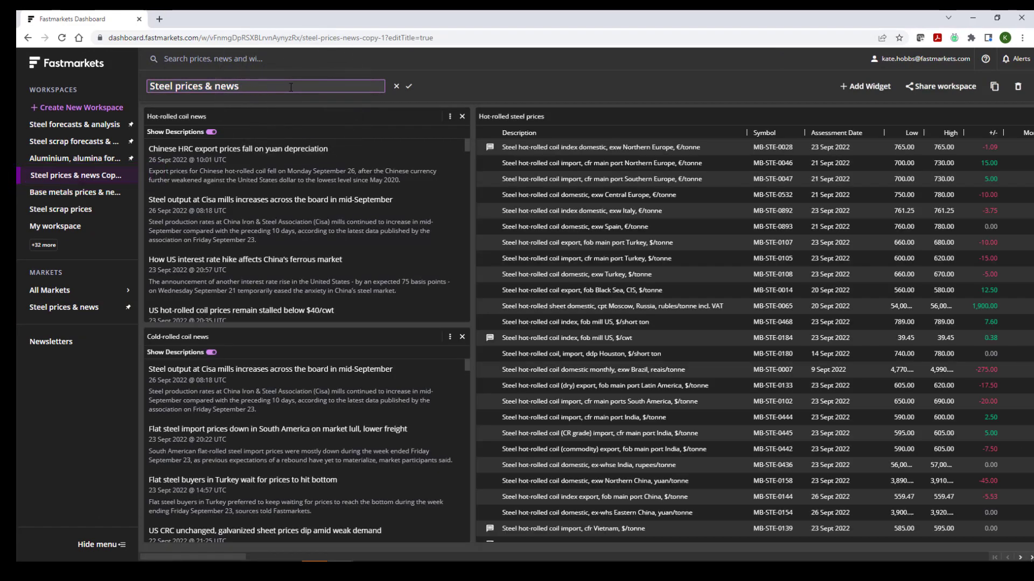
left_click(409, 87)
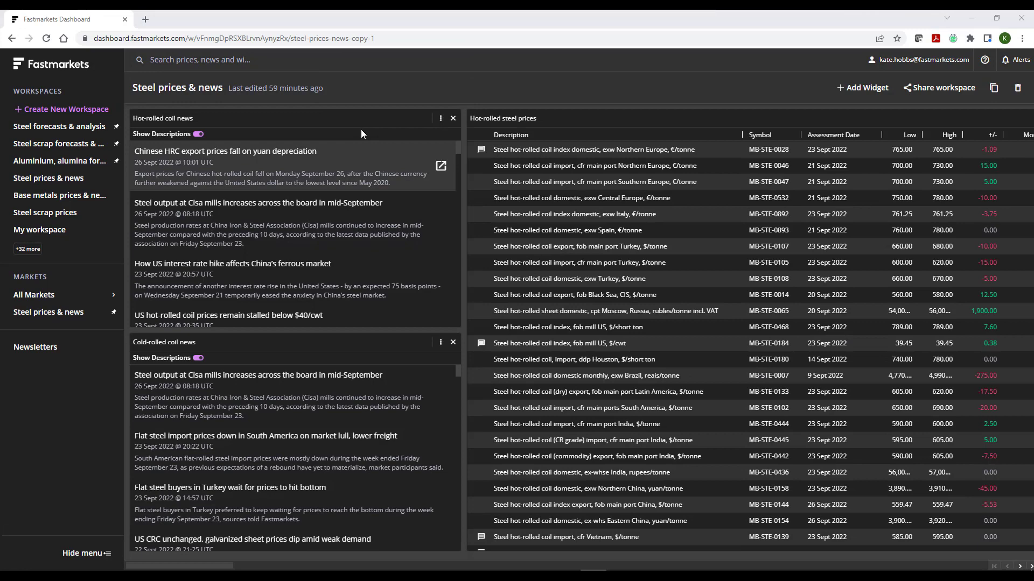
left_click_drag(347, 122, 332, 382)
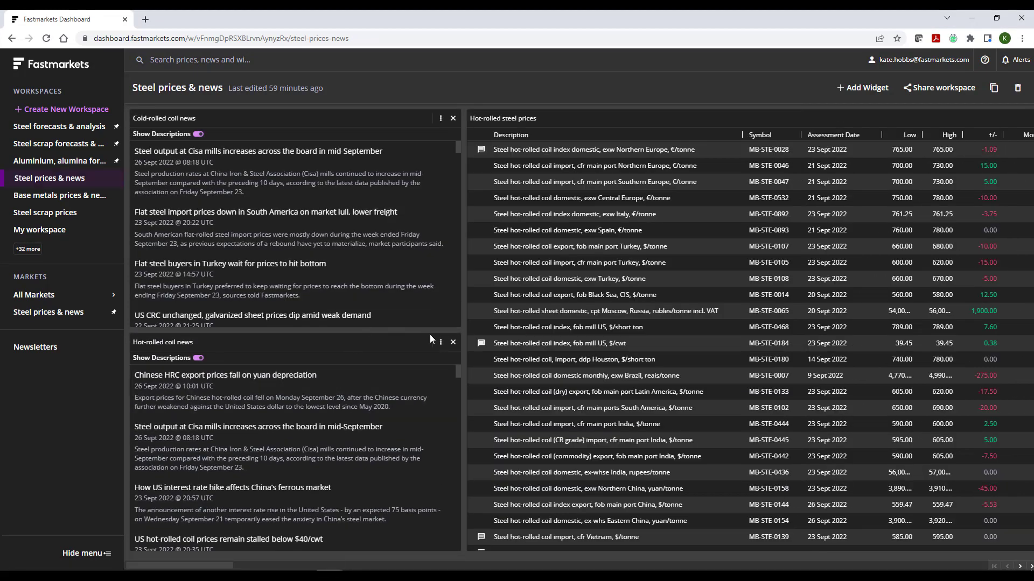
left_click_drag(459, 331, 797, 550)
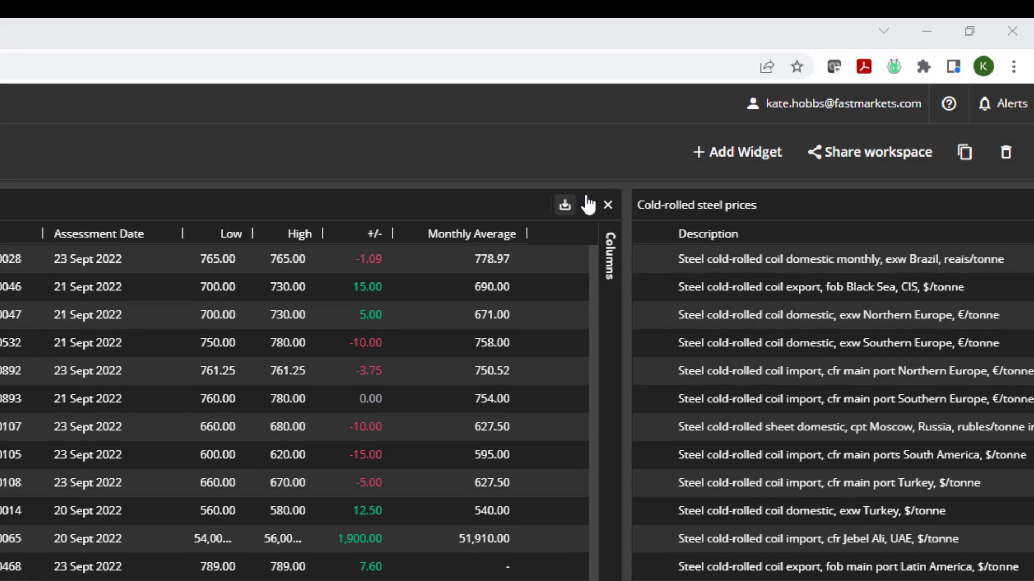
Step: Remove MB-STE-0007 and two other prices from the Hot-rolled steel prices widget
left_click(588, 204)
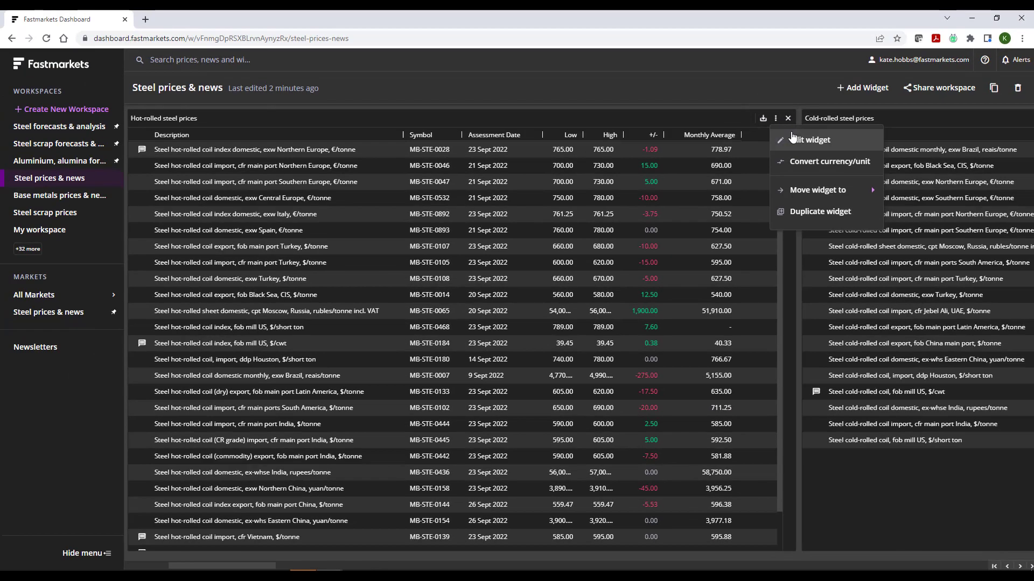
left_click(795, 140)
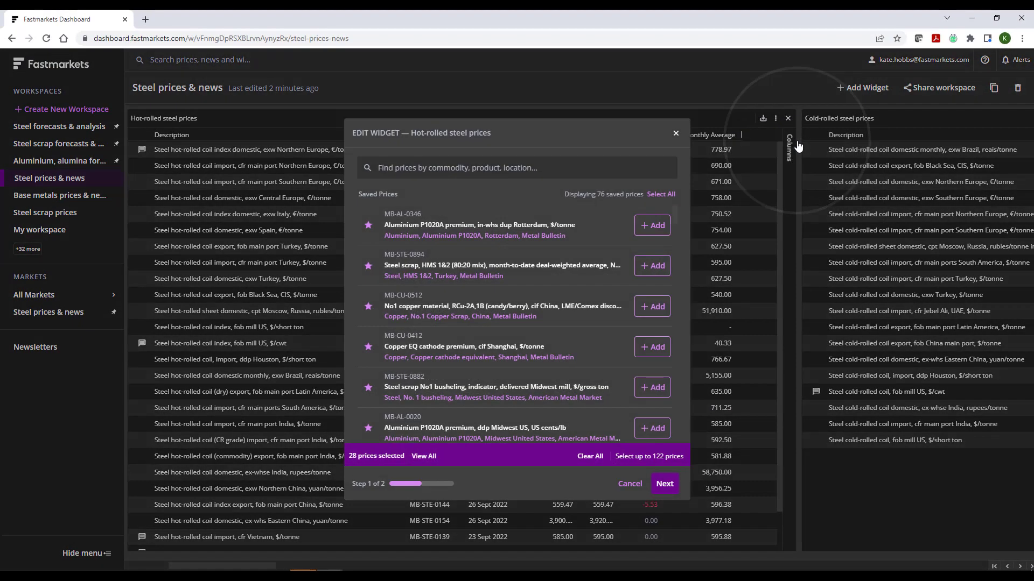
left_click(423, 457)
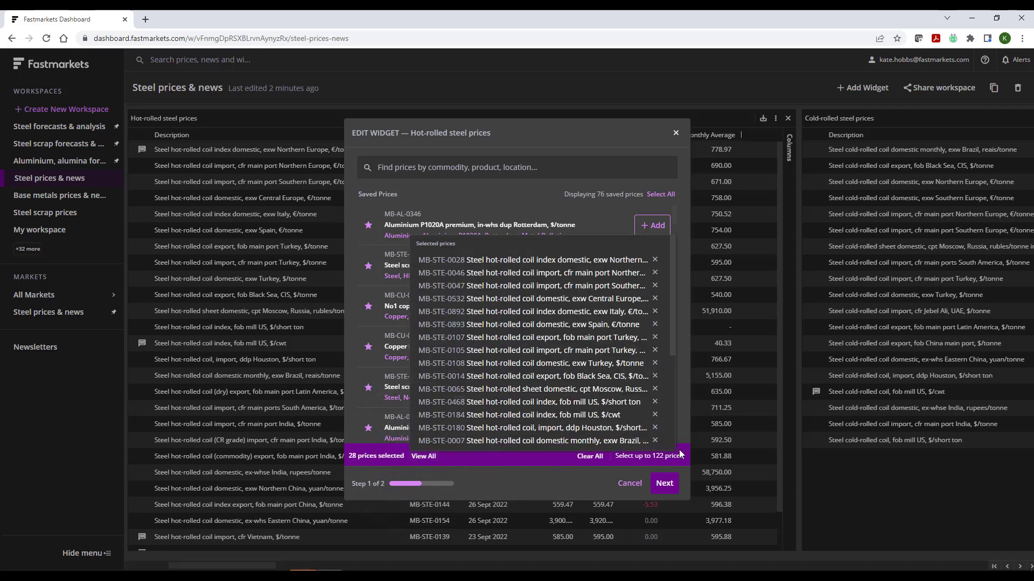
left_click(655, 440)
left_click(655, 433)
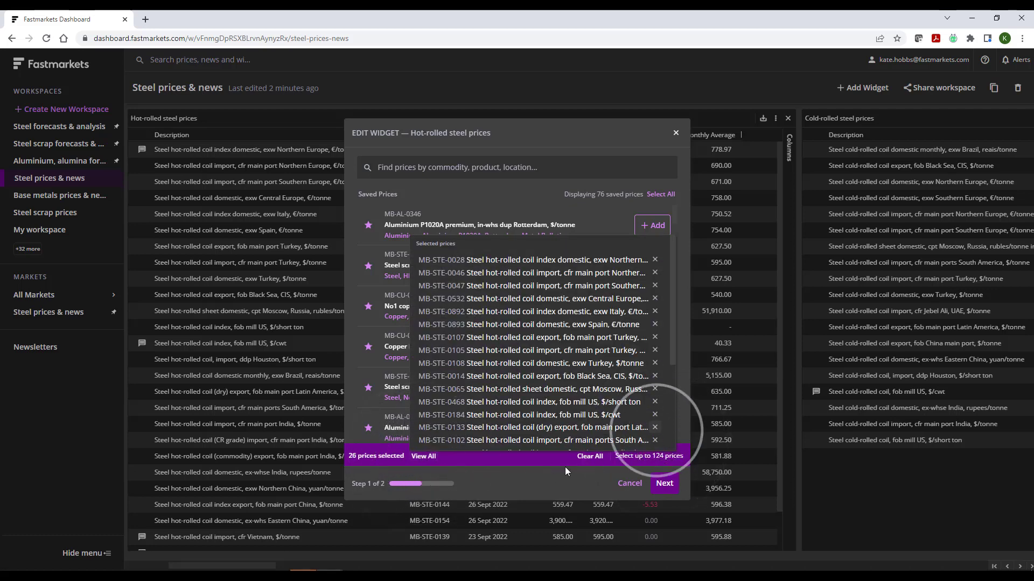
left_click(535, 486)
Step: Add the Spain delivered and China index export steel rebar prices to the widget
left_click(409, 167)
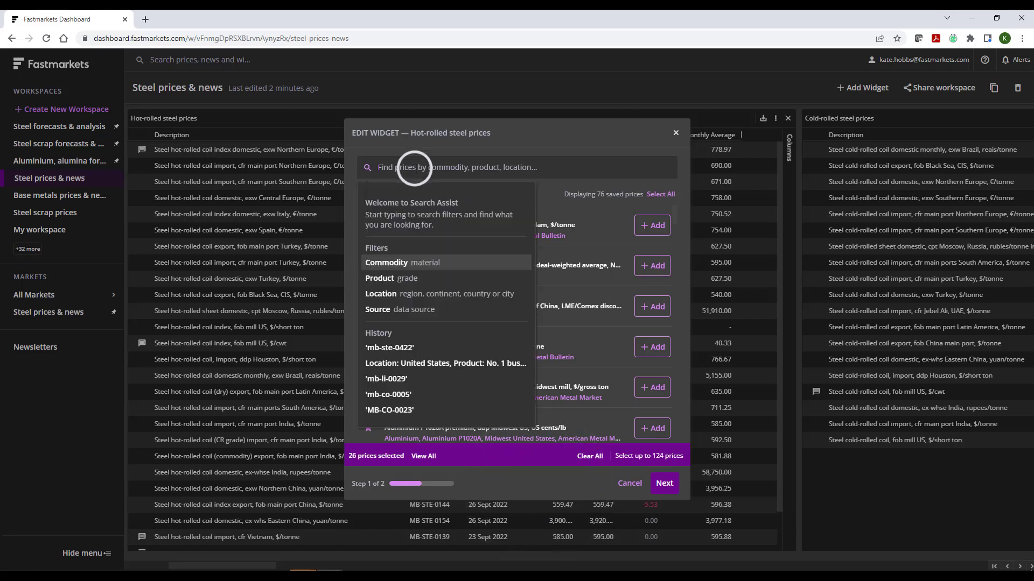
type("steel reb")
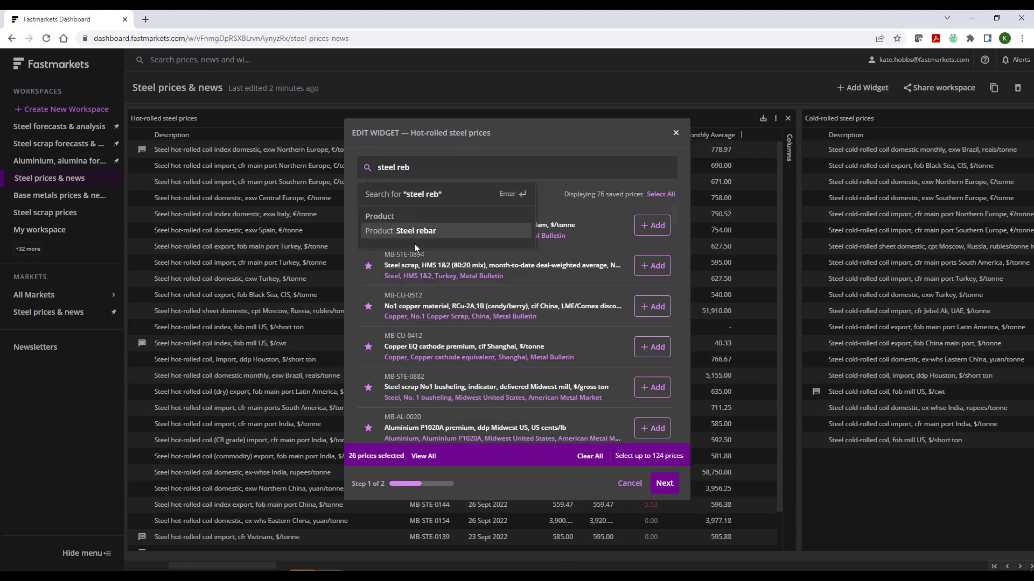
left_click(417, 232)
left_click(655, 231)
left_click(652, 265)
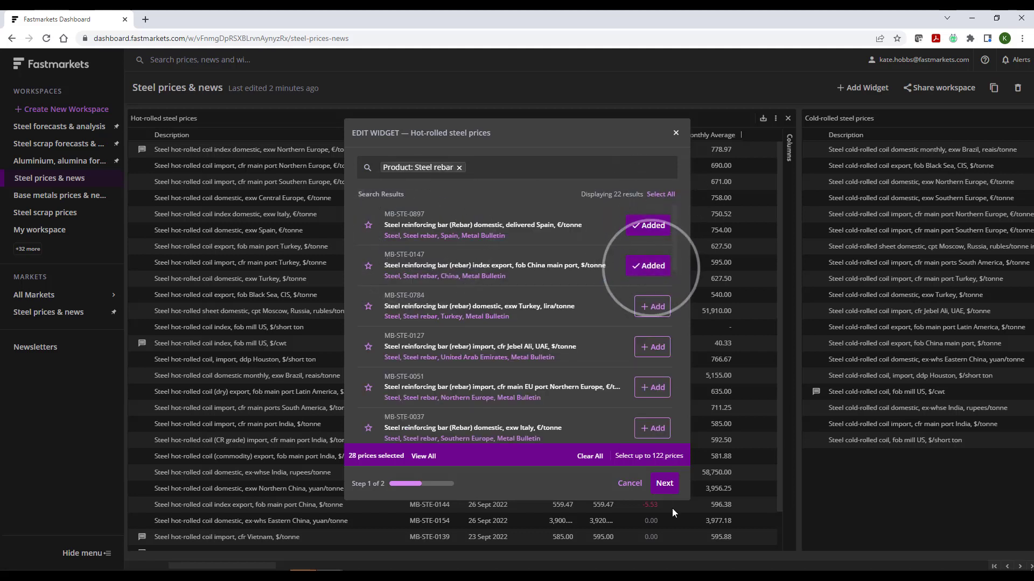
left_click(665, 484)
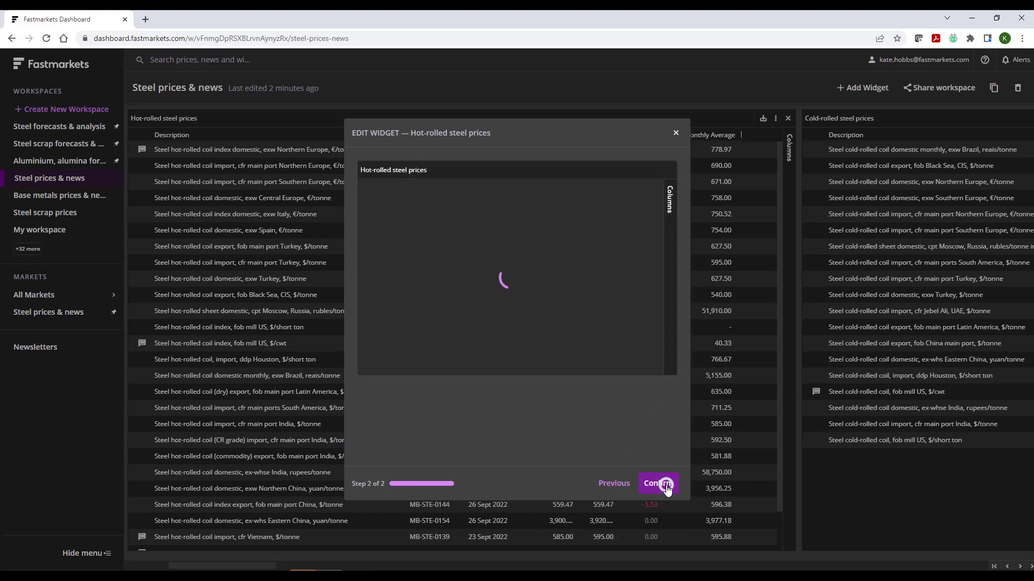
left_click(666, 485)
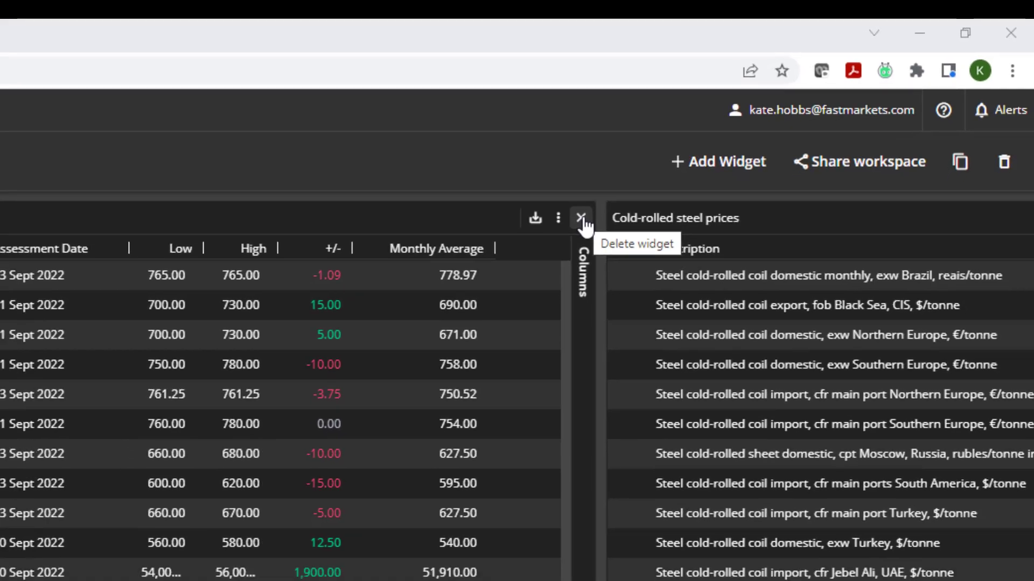
Step: Delete the Hot-rolled steel prices widget and start a new Historic Price Table widget
left_click(555, 230)
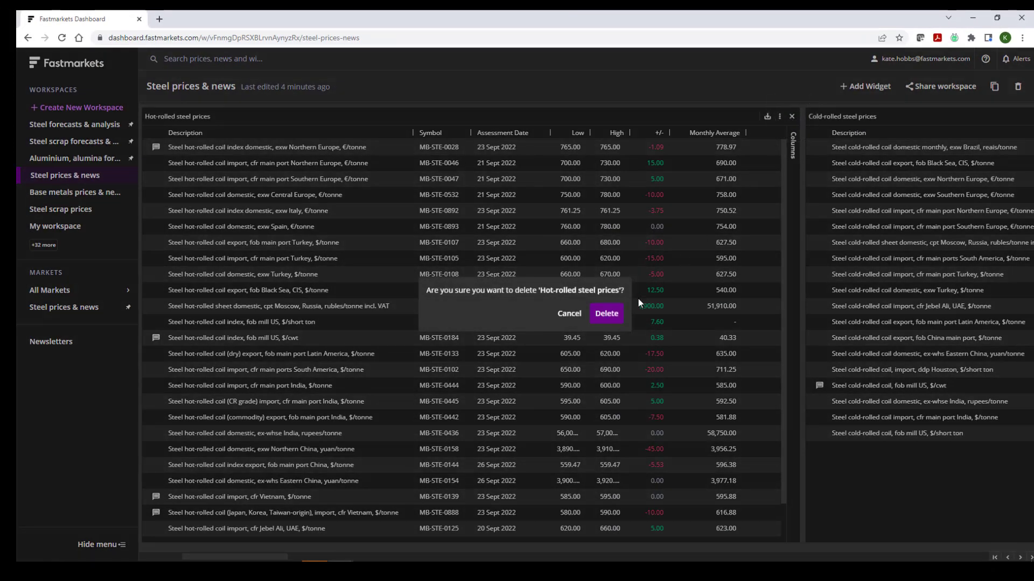
left_click(607, 314)
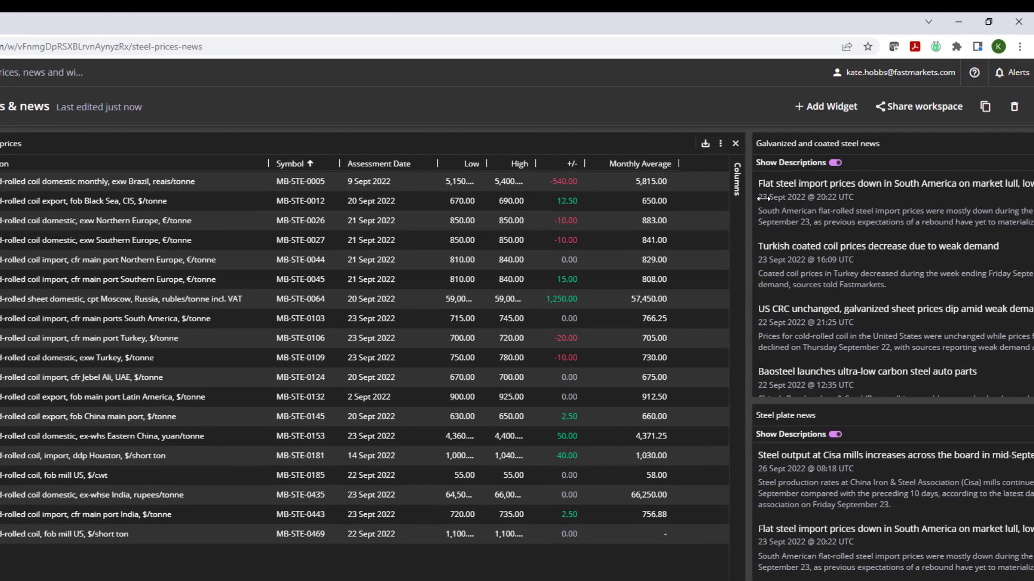
left_click(816, 106)
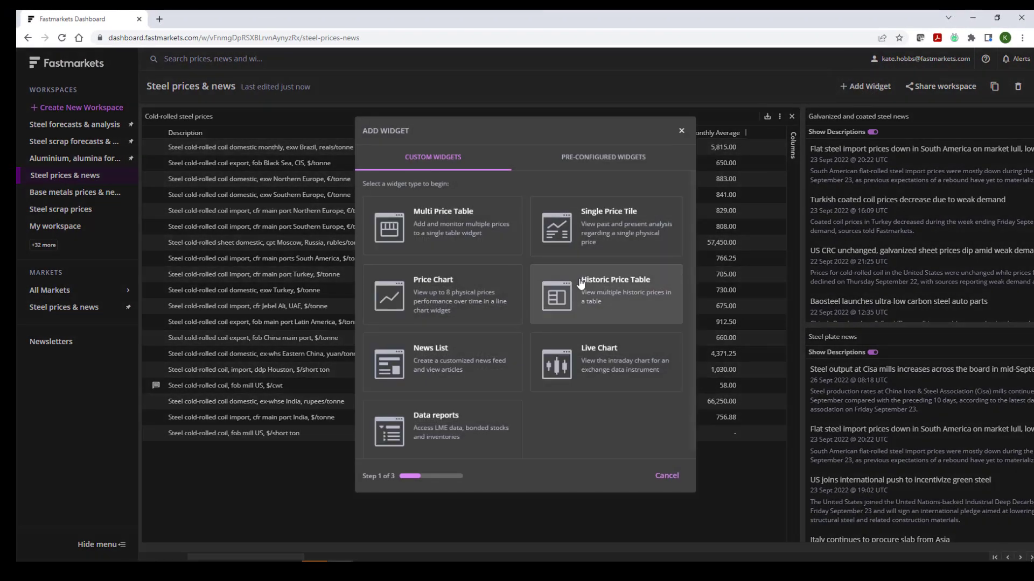
left_click(600, 235)
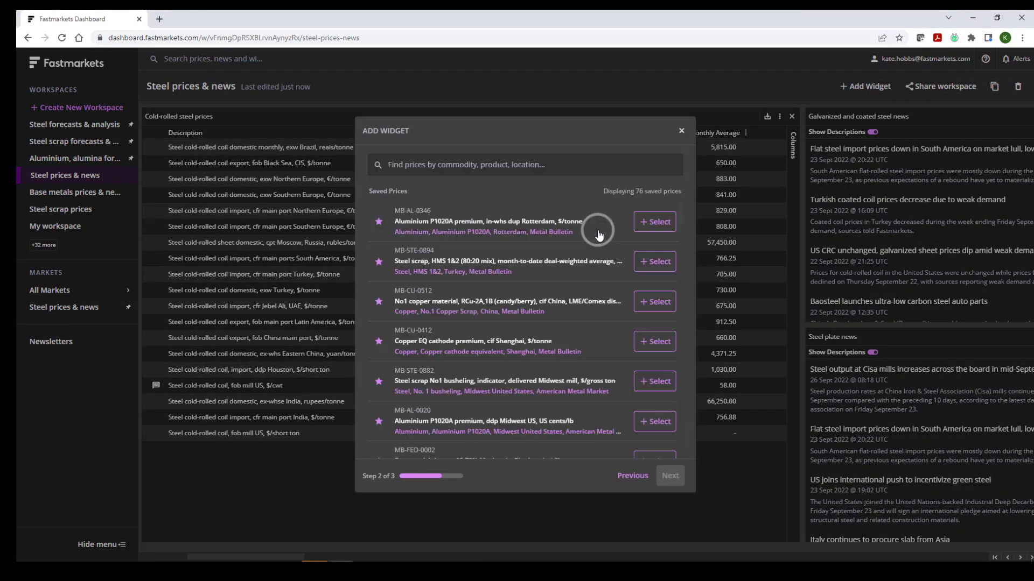
Step: Choose the Spain delivered steel rebar price for the historic price widget
left_click(486, 163)
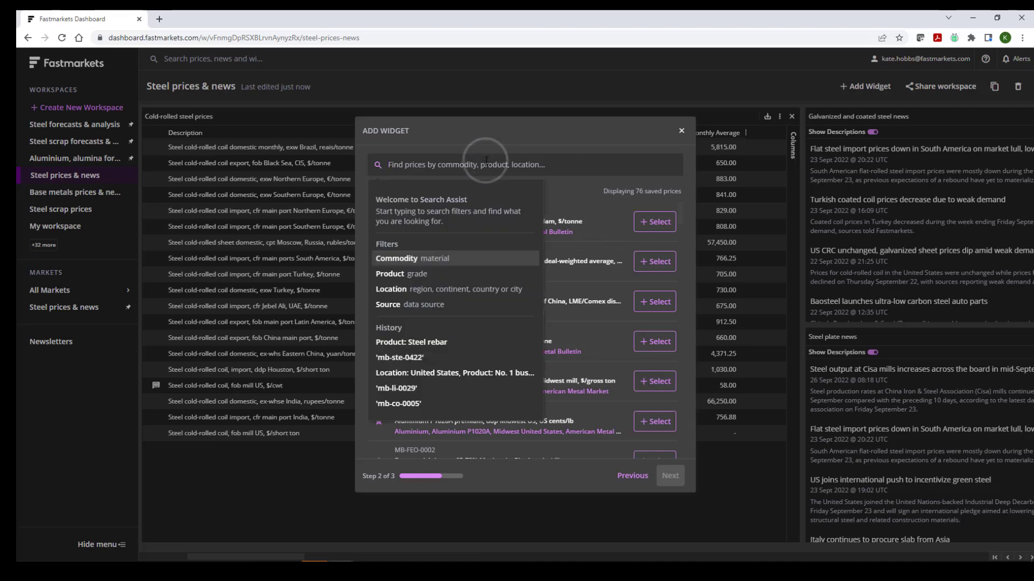
type("rebar")
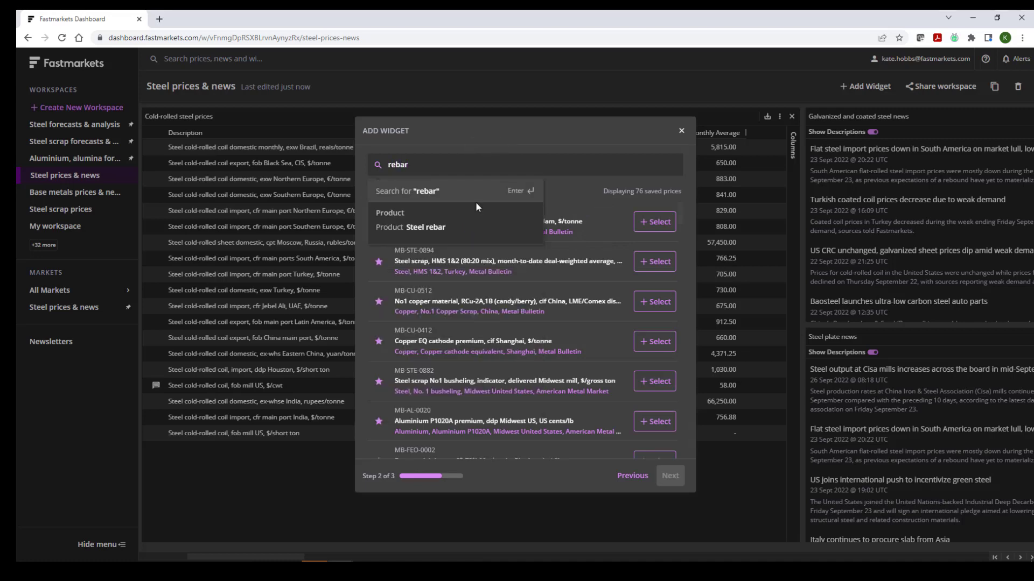
left_click(422, 228)
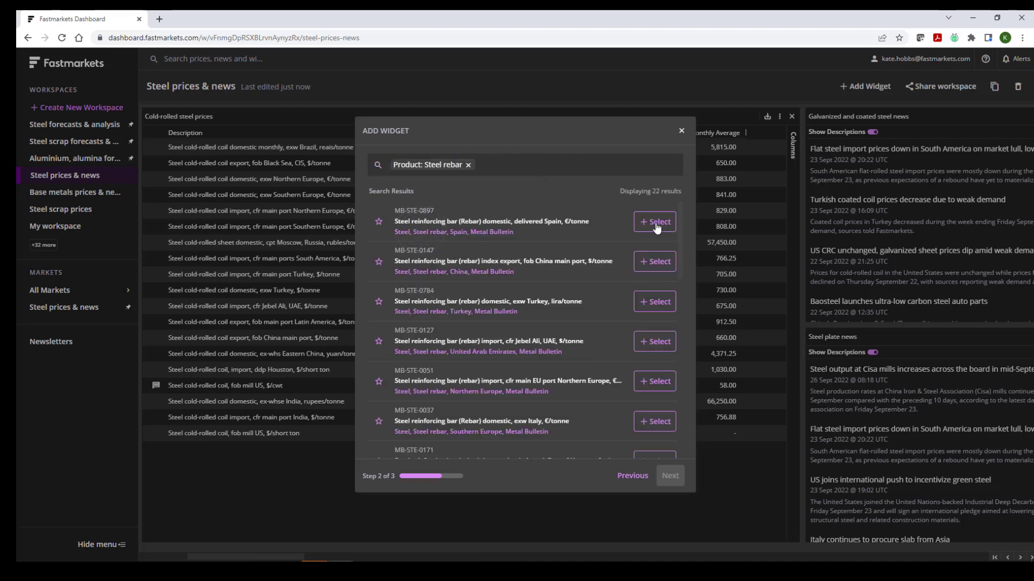
left_click(654, 222)
left_click(672, 479)
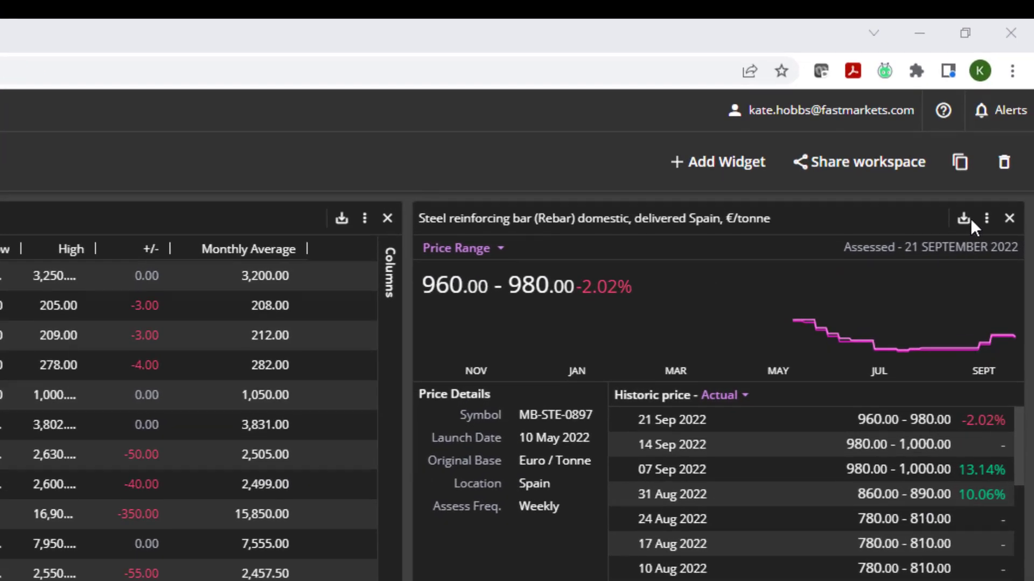
Step: Go to the Construction materials page under End-use markets
left_click(963, 218)
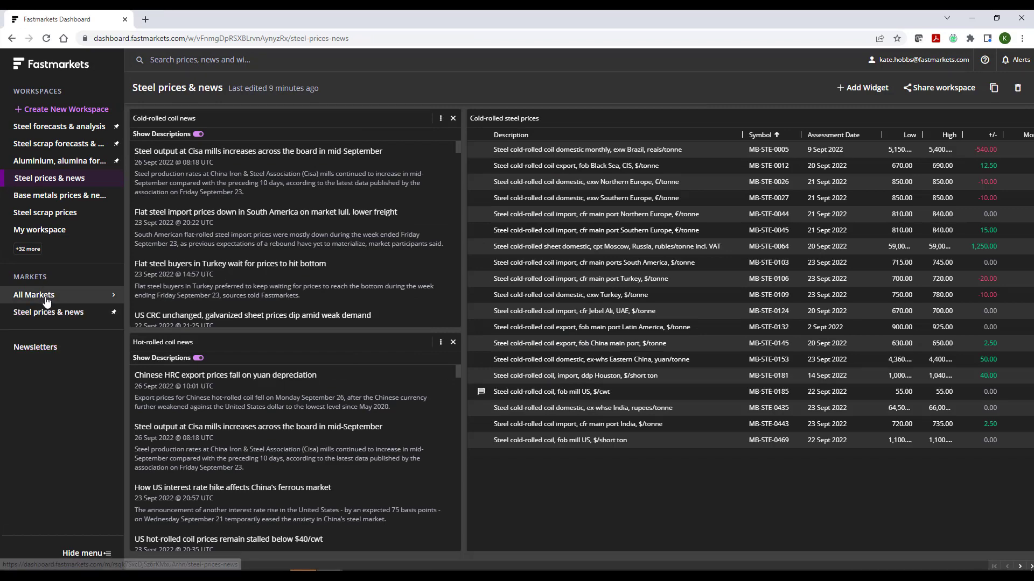
left_click(46, 298)
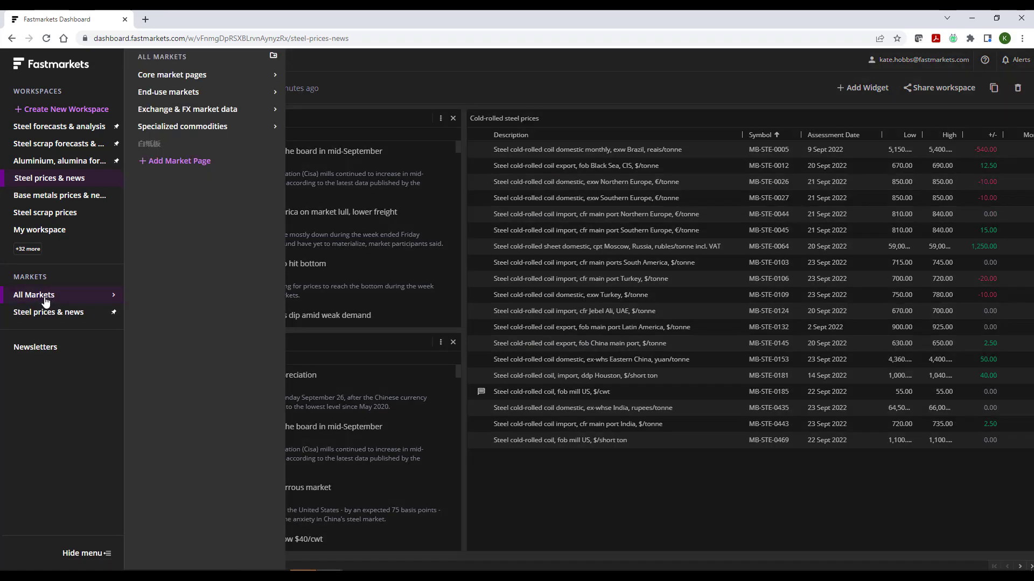
left_click(203, 93)
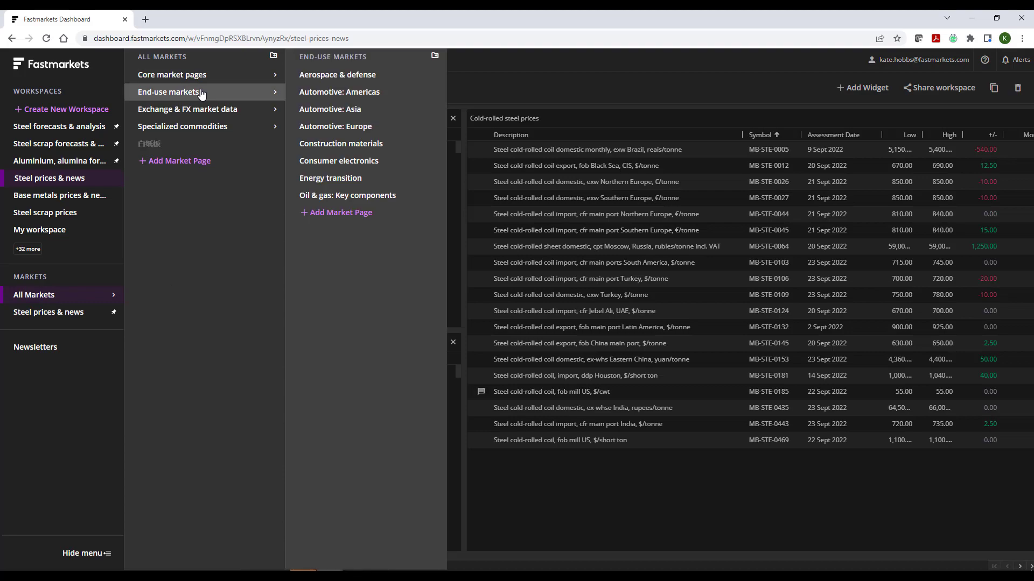
left_click(342, 144)
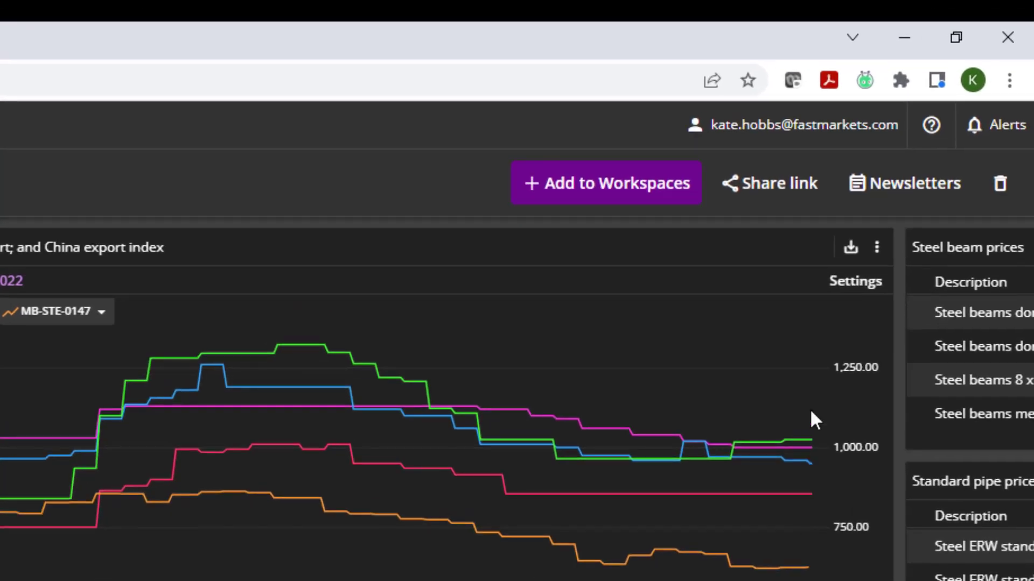
left_click(887, 195)
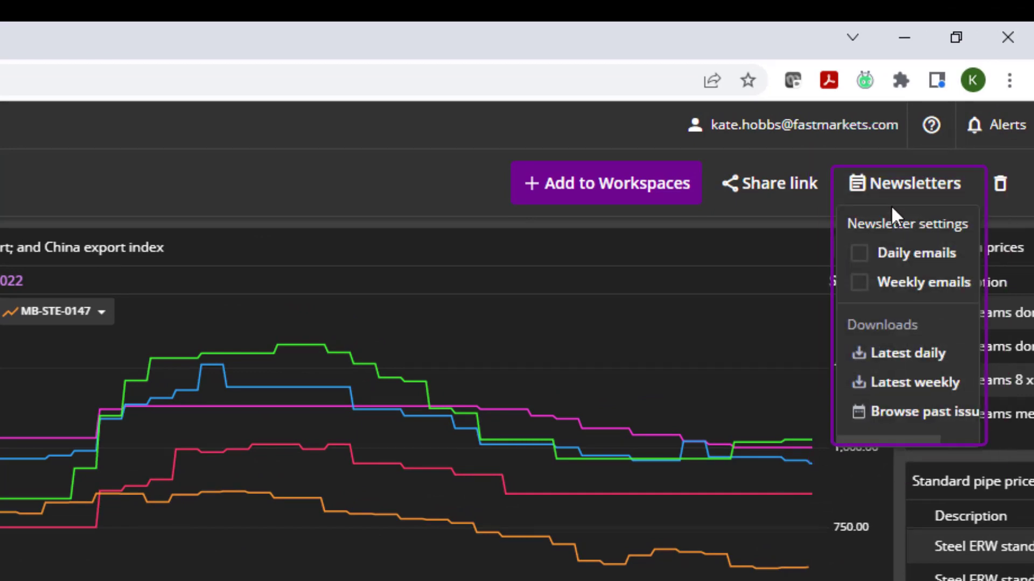